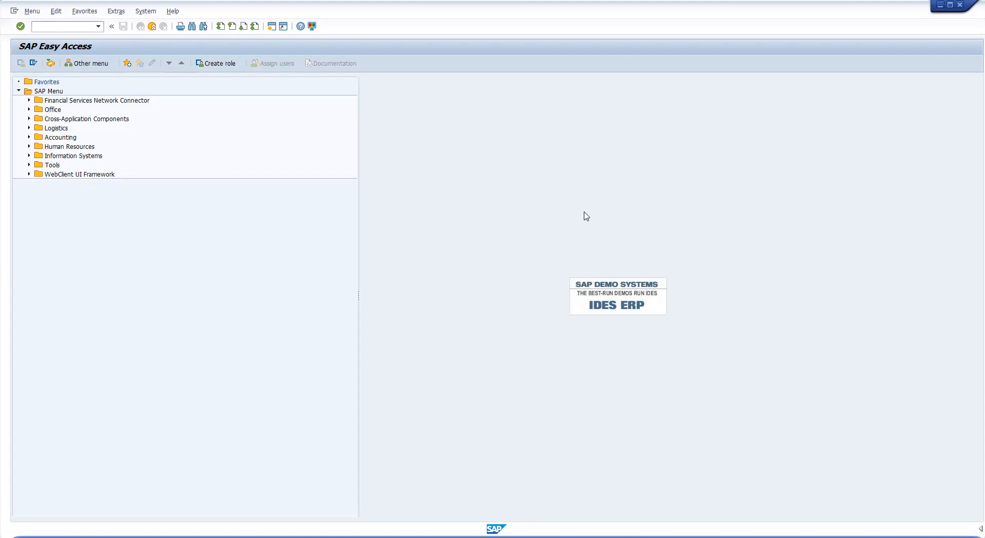
# Run transaction se80 to display the authorization data with the failed S_PERSONAS check for SESSION_MANAGER
pyautogui.click(50, 27)
pyautogui.write('se80')
pyautogui.press('Return')
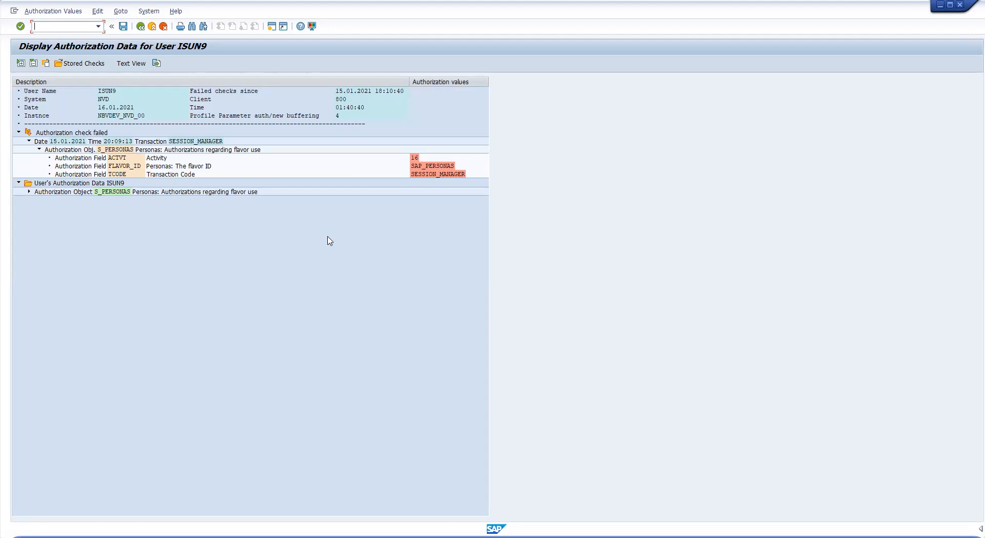
# Inspect the failed S_PERSONAS check's values: Activity 16, ACTVT field, flavor ID SAP_PERSONAS
pyautogui.click(126, 149)
pyautogui.click(414, 158)
pyautogui.click(432, 169)
pyautogui.click(132, 158)
pyautogui.click(220, 149)
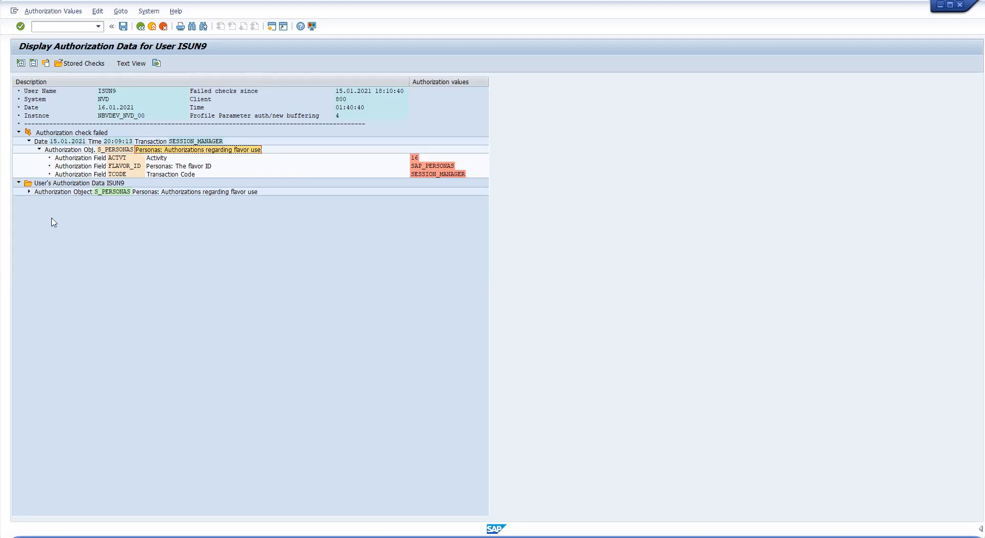
# Expand the user's S_PERSONAS SAP_ALL authorization showing * for ACTVT, FLAVOR_ID and TCODE
pyautogui.click(29, 191)
pyautogui.click(92, 184)
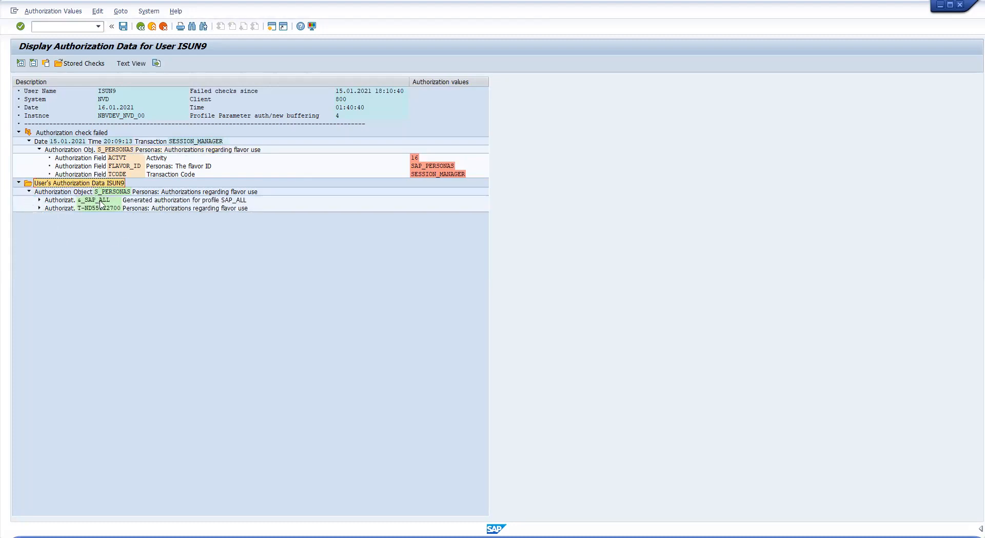
pyautogui.click(39, 200)
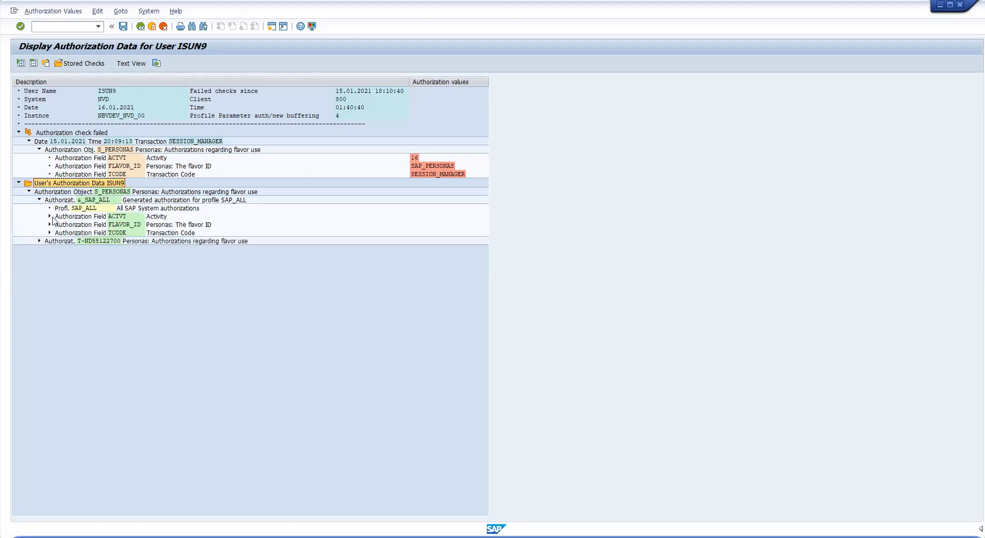
pyautogui.click(50, 217)
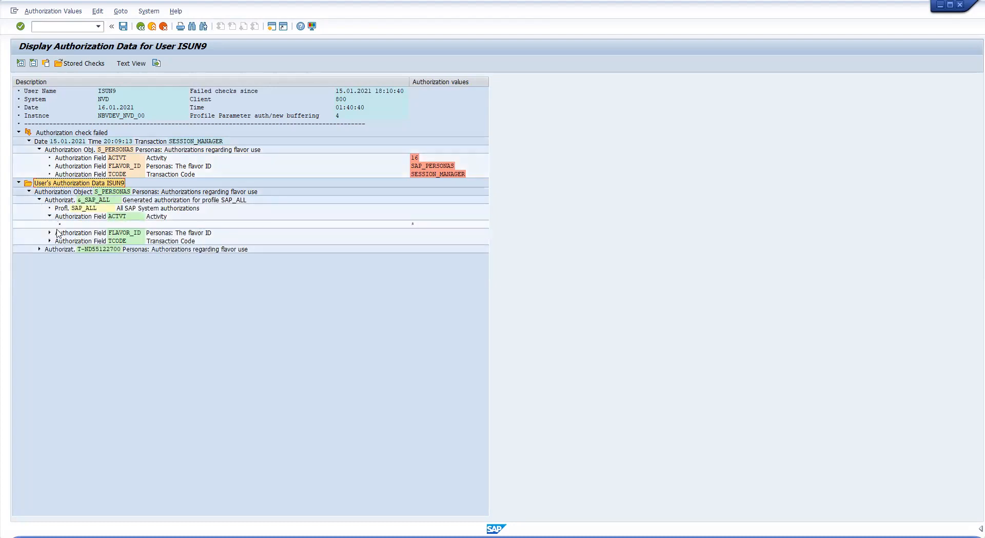
pyautogui.click(50, 233)
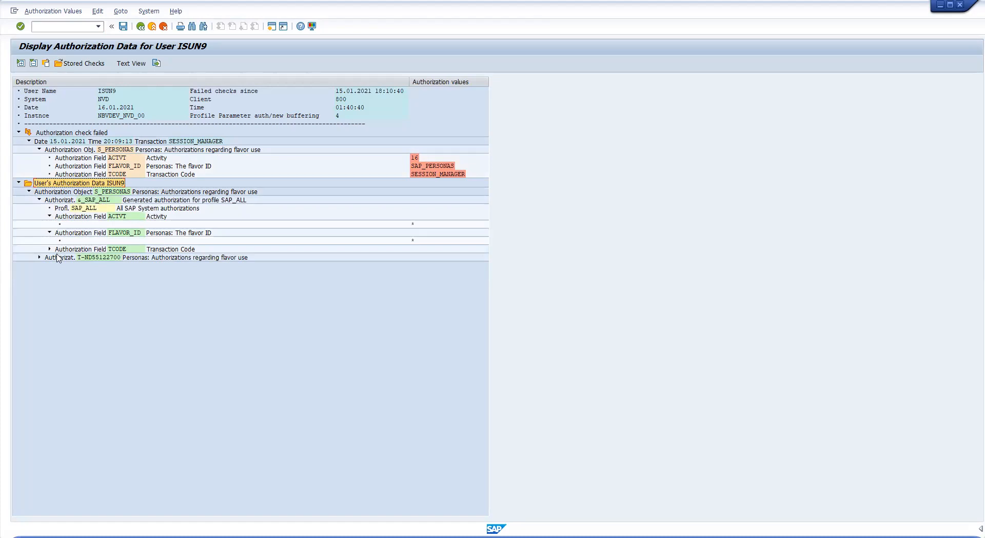
pyautogui.click(50, 250)
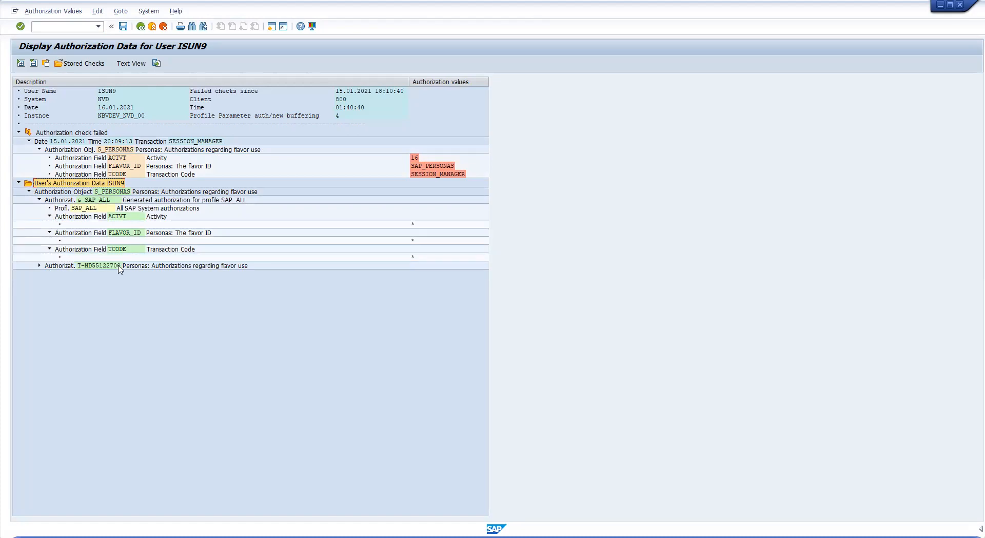
pyautogui.click(445, 167)
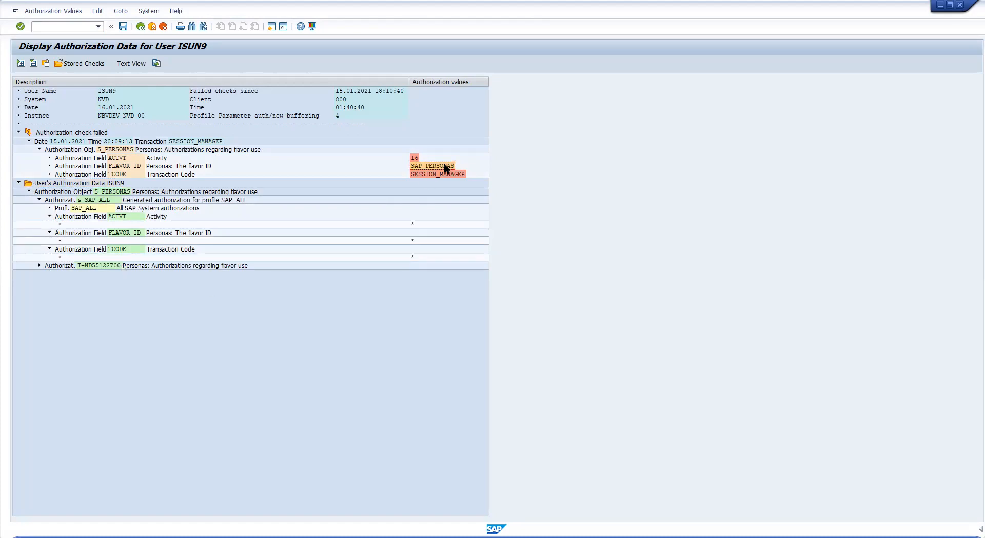
pyautogui.click(447, 175)
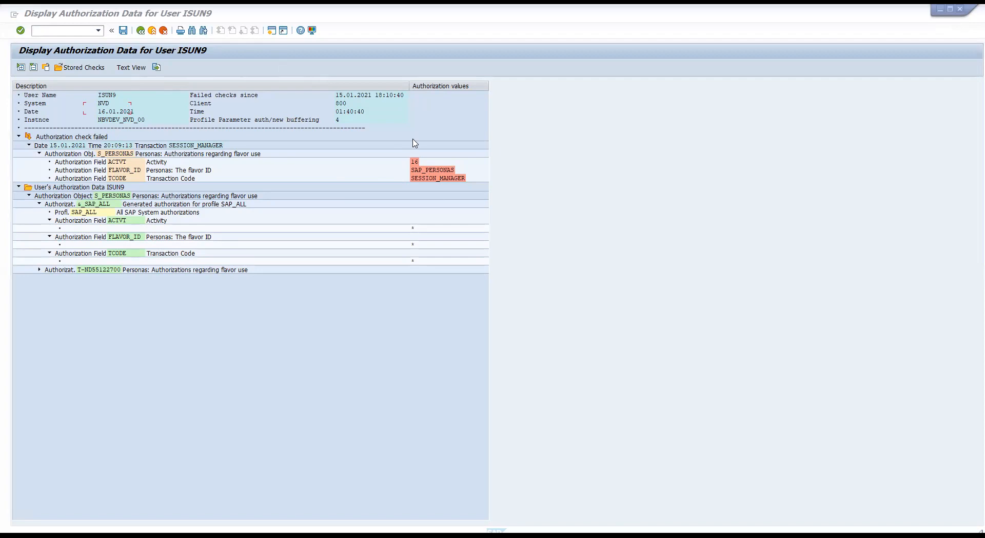
pyautogui.write('c')
pyautogui.press('Escape')
pyautogui.click(53, 30)
pyautogui.write('/nsu53')
pyautogui.press('Return')
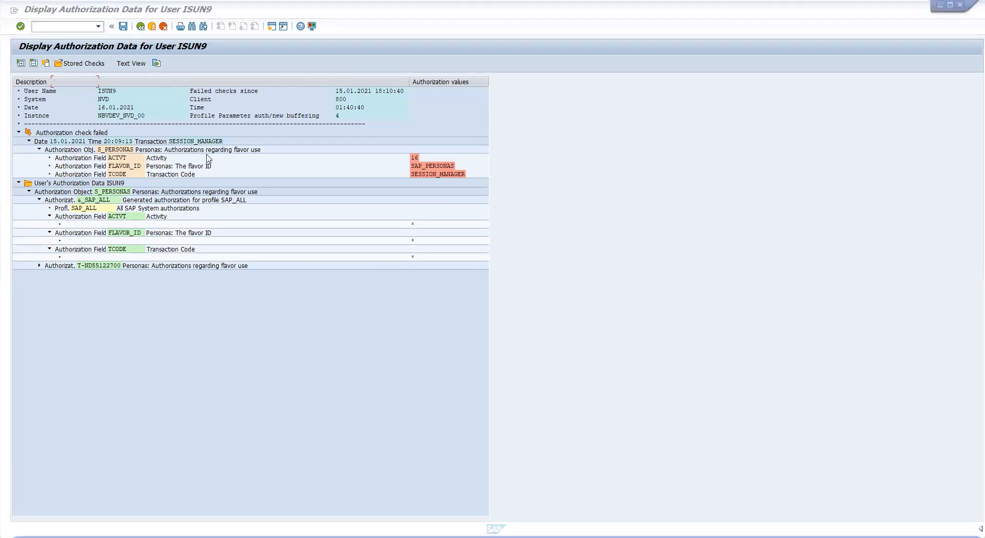
pyautogui.write('test_123')
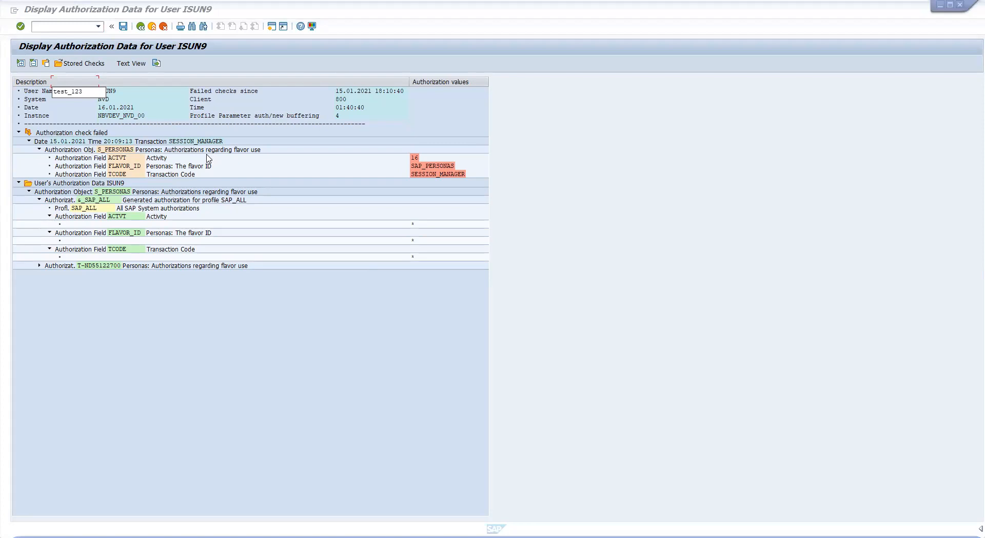
pyautogui.press('Return')
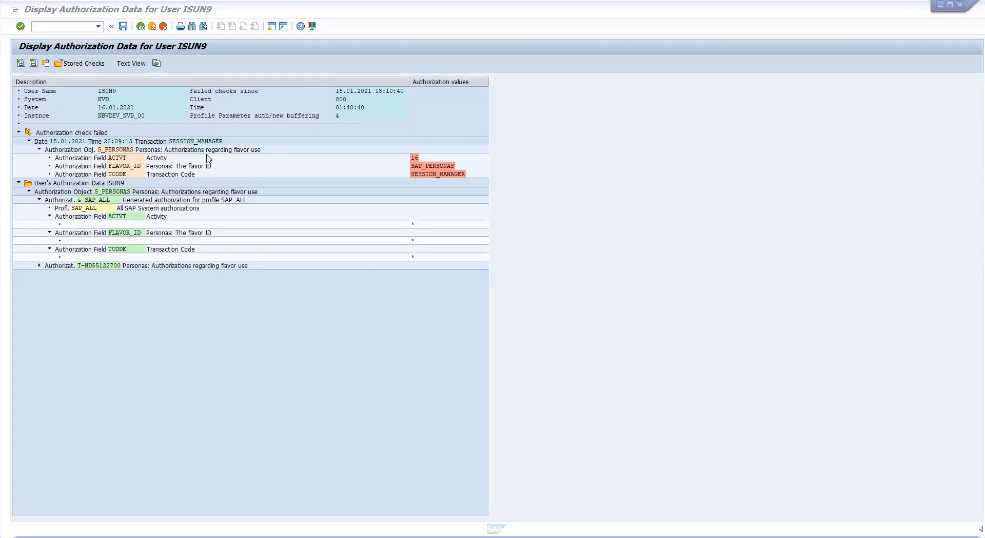
pyautogui.write('t')
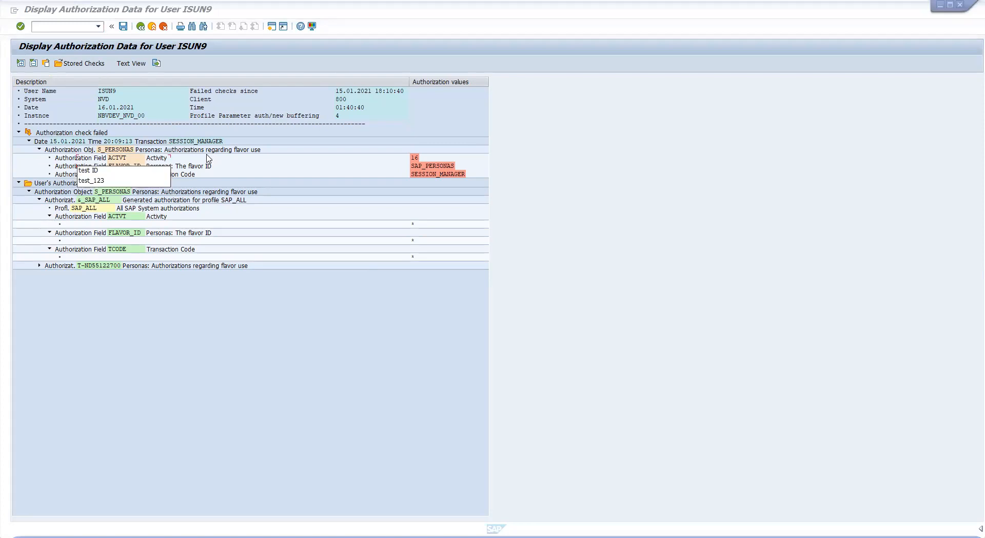
pyautogui.write('_')
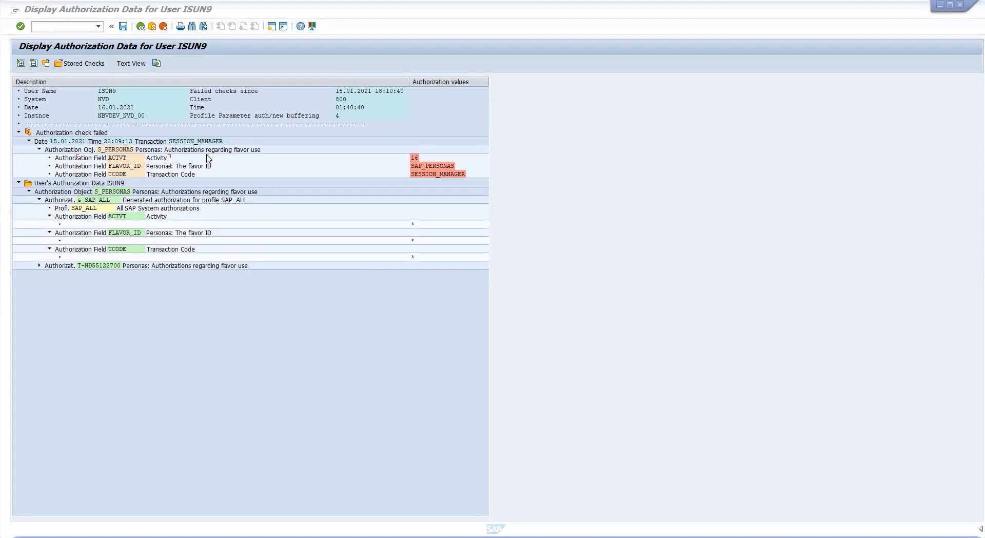
pyautogui.press('BackSpace')
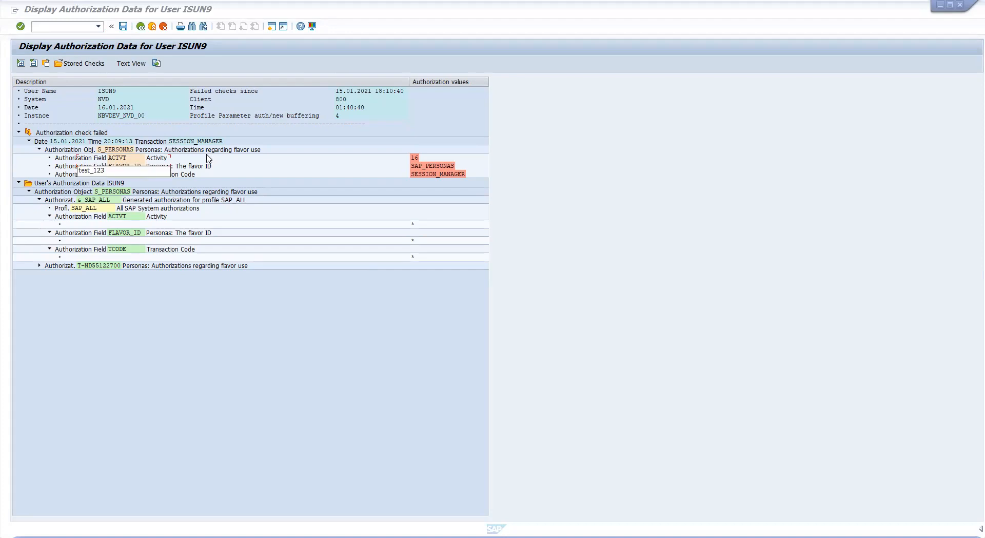
pyautogui.press('Down')
pyautogui.press('Return')
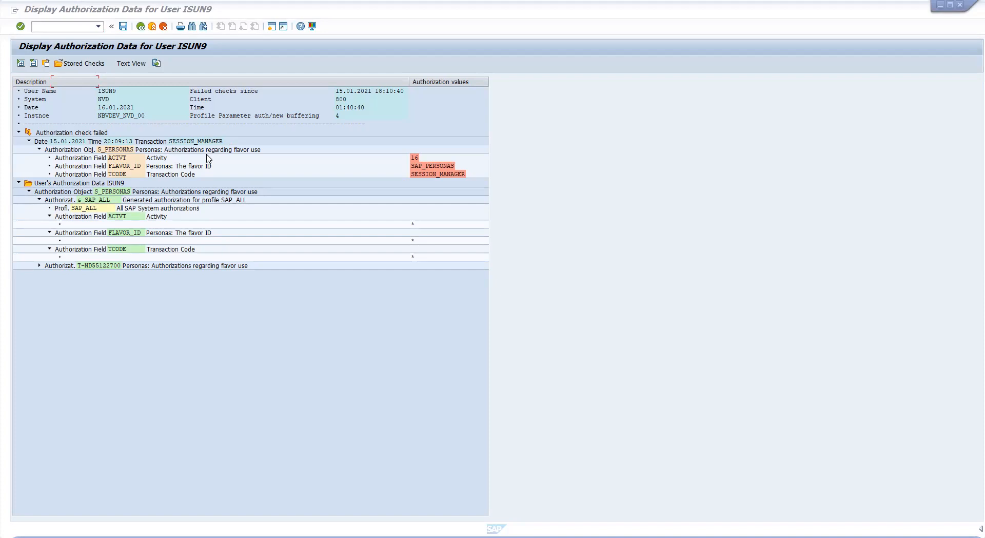
pyautogui.click(256, 382)
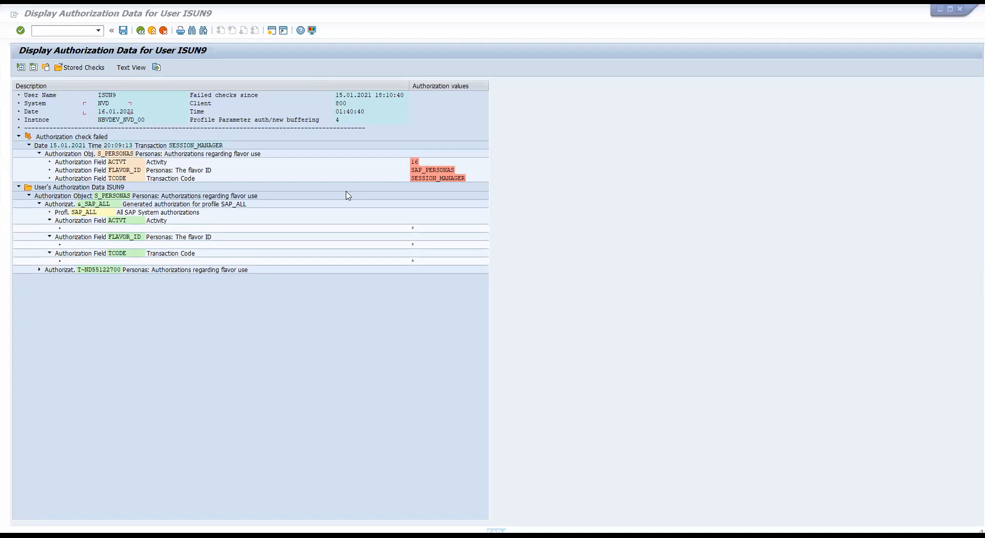
pyautogui.write('t')
pyautogui.press('Escape')
pyautogui.press('Down')
pyautogui.click(63, 30)
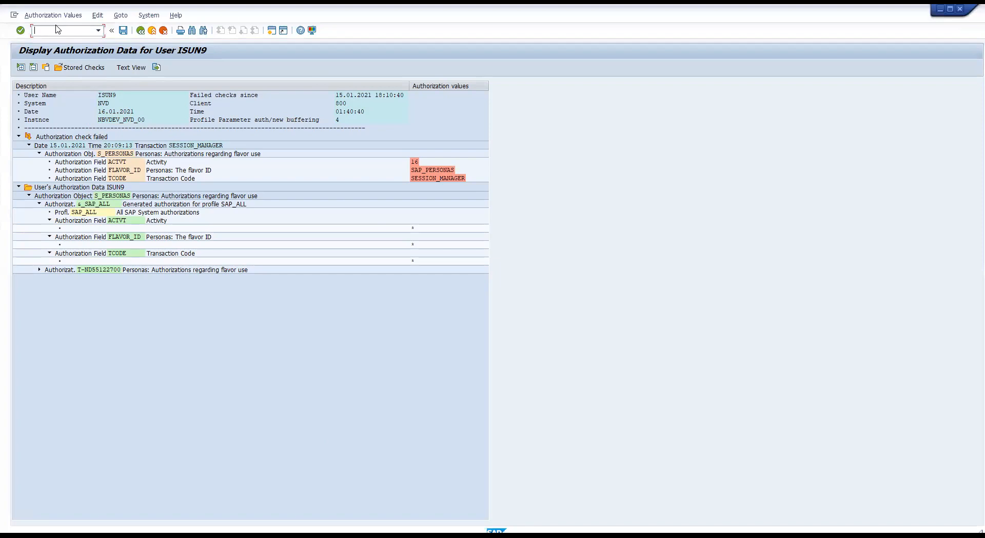
pyautogui.write('/nsu53')
pyautogui.press('Return')
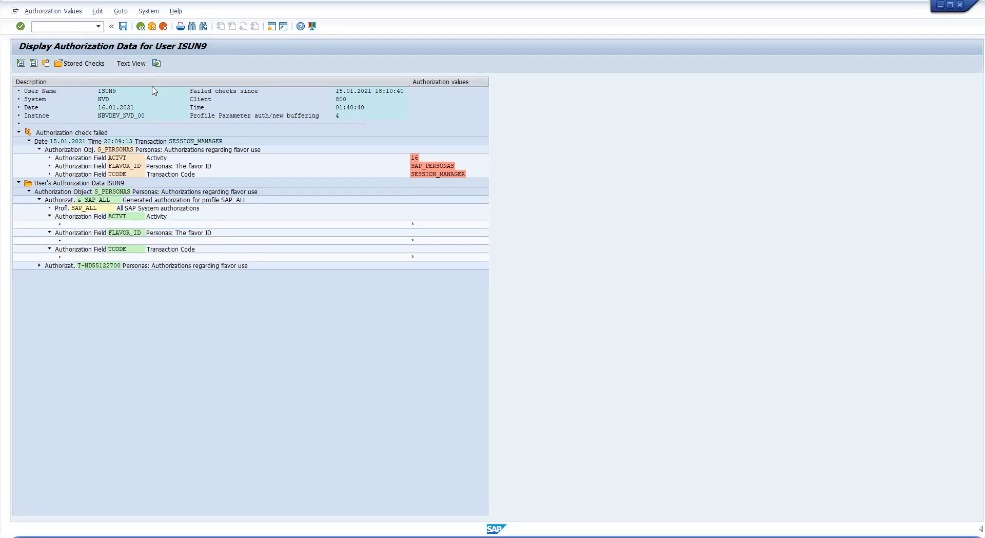
pyautogui.hotkey('alt', 'Tab')
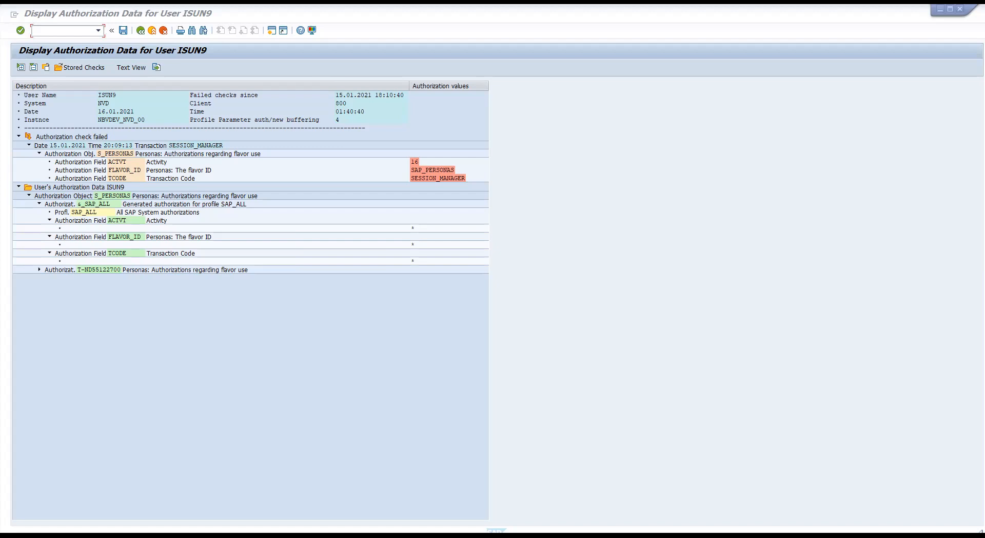
# Switch the display to the test user and load its stored authorization checks
pyautogui.click(76, 68)
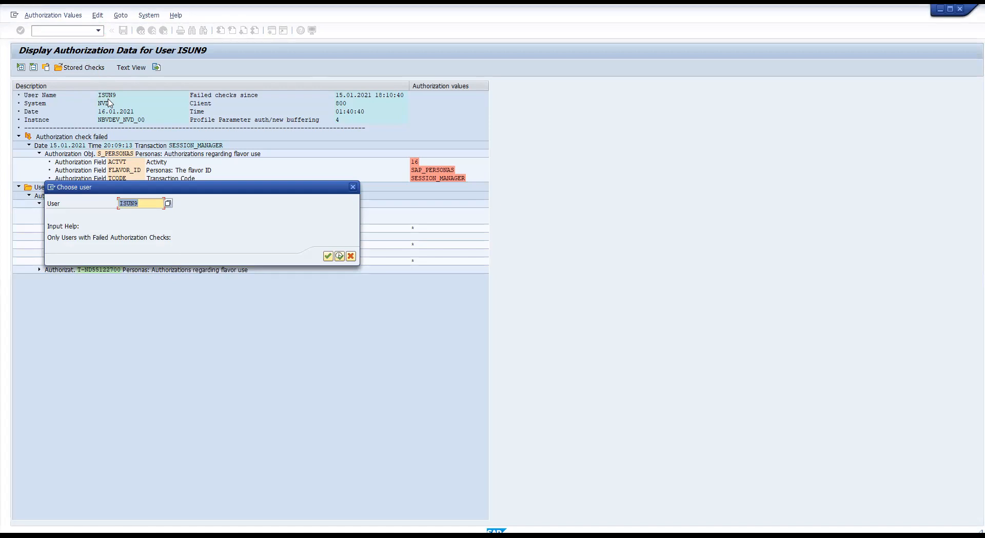
pyautogui.write('test_!2')
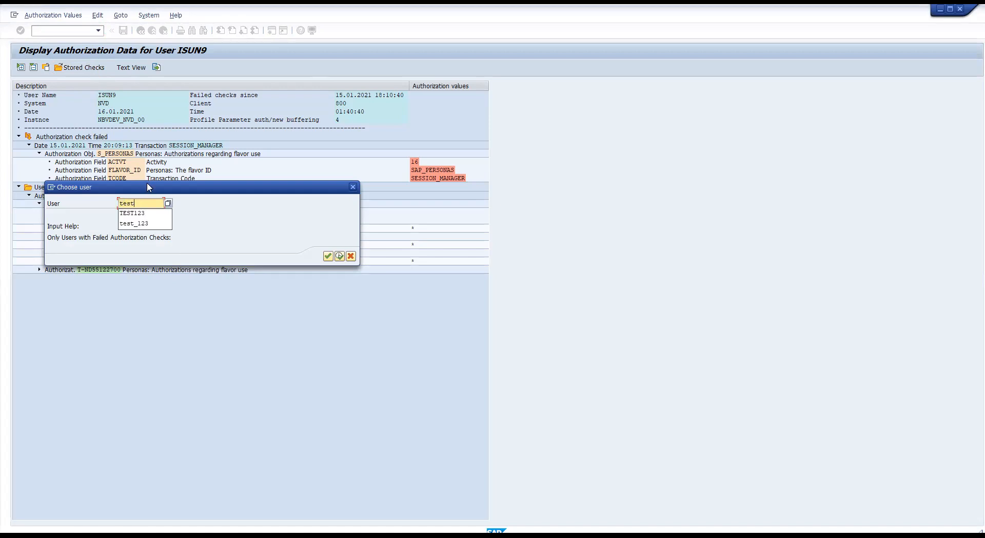
pyautogui.press('BackSpace')
pyautogui.press('BackSpace')
pyautogui.write('12')
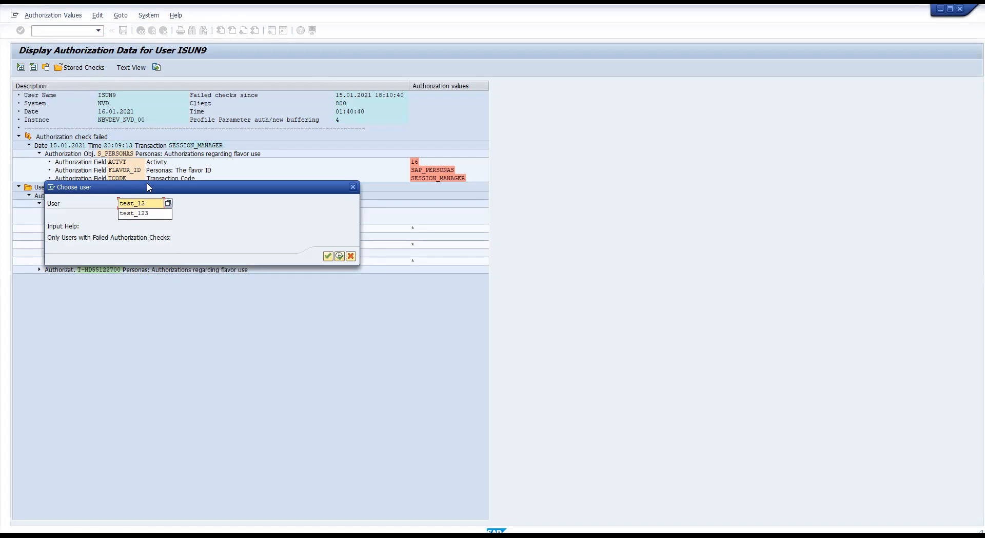
pyautogui.click(238, 208)
pyautogui.click(339, 256)
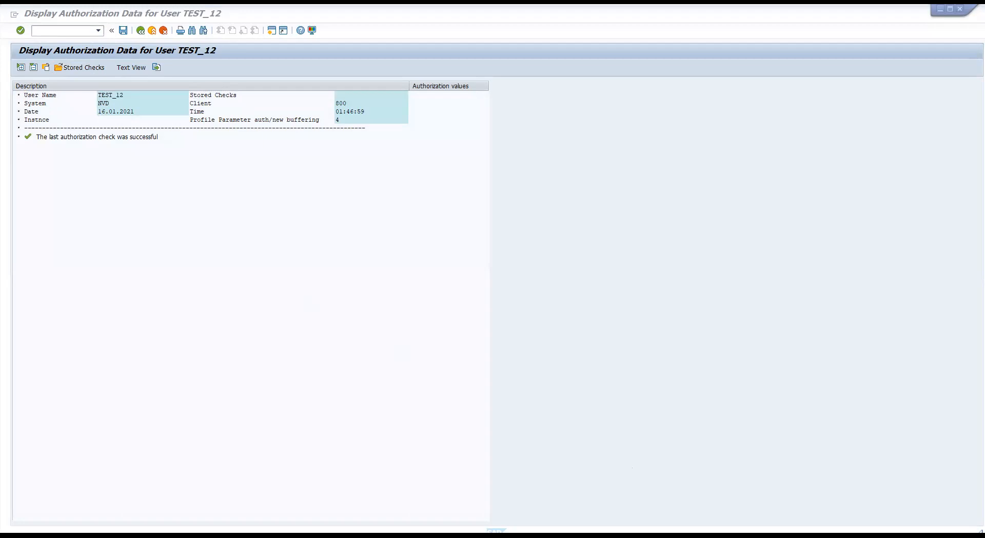
# Reload the test user's current checks, listing repeated failed S_PERSONAS and S_TCODE checks
pyautogui.click(186, 153)
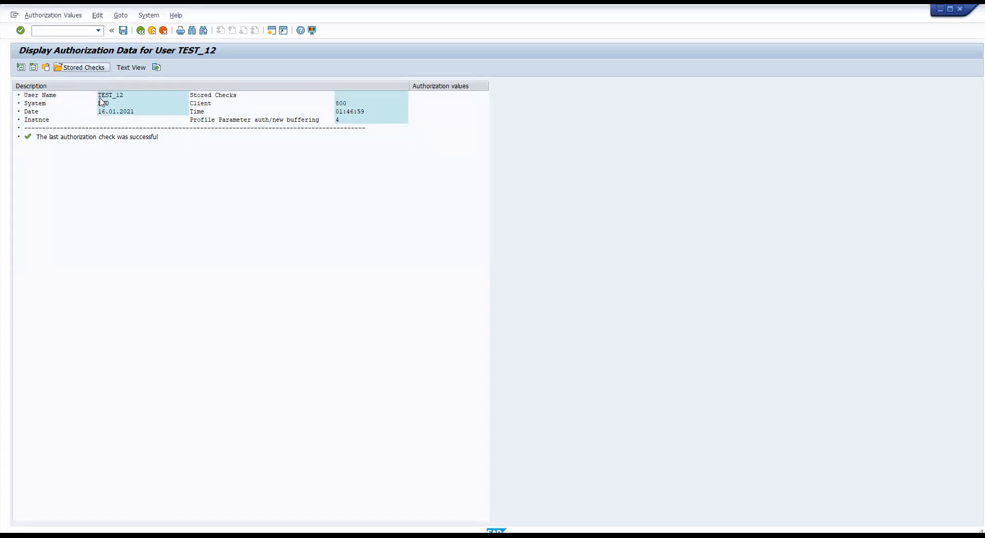
pyautogui.click(339, 257)
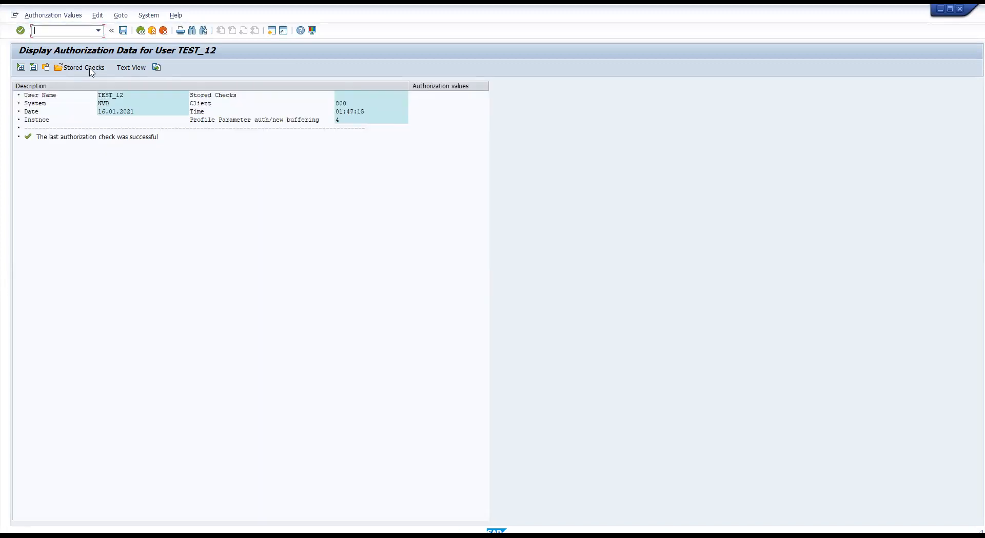
pyautogui.click(90, 71)
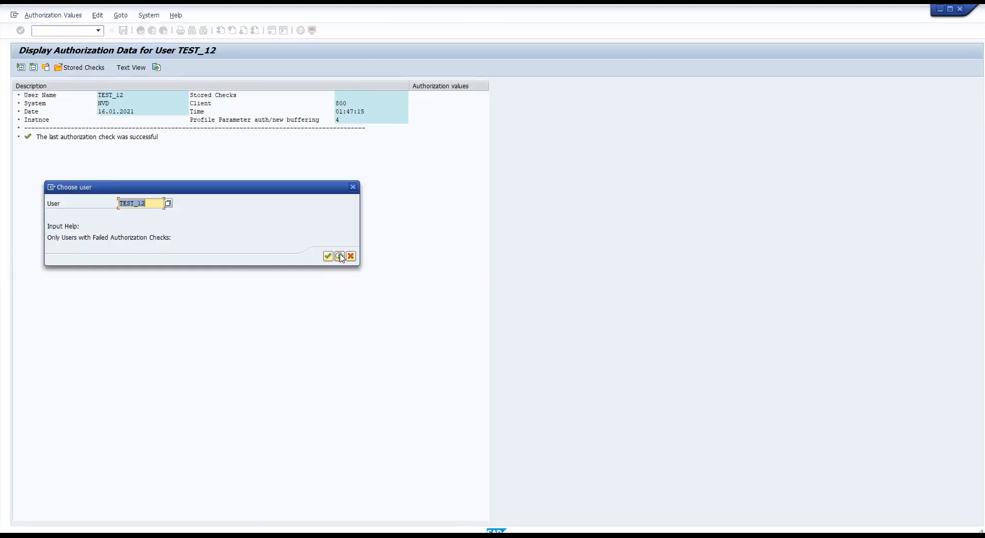
pyautogui.click(339, 256)
pyautogui.click(68, 69)
pyautogui.click(47, 71)
pyautogui.click(340, 255)
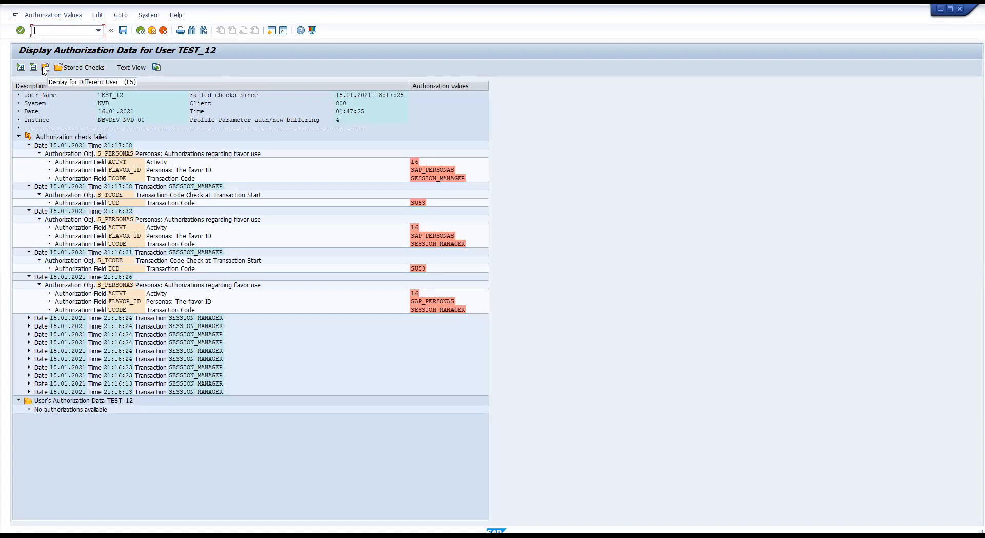
pyautogui.click(121, 97)
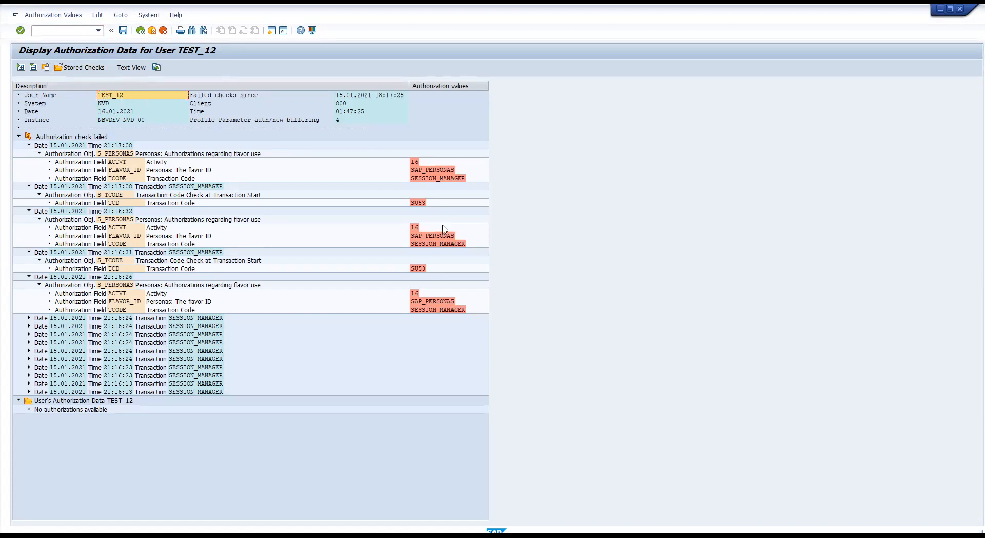
pyautogui.click(178, 203)
pyautogui.click(418, 203)
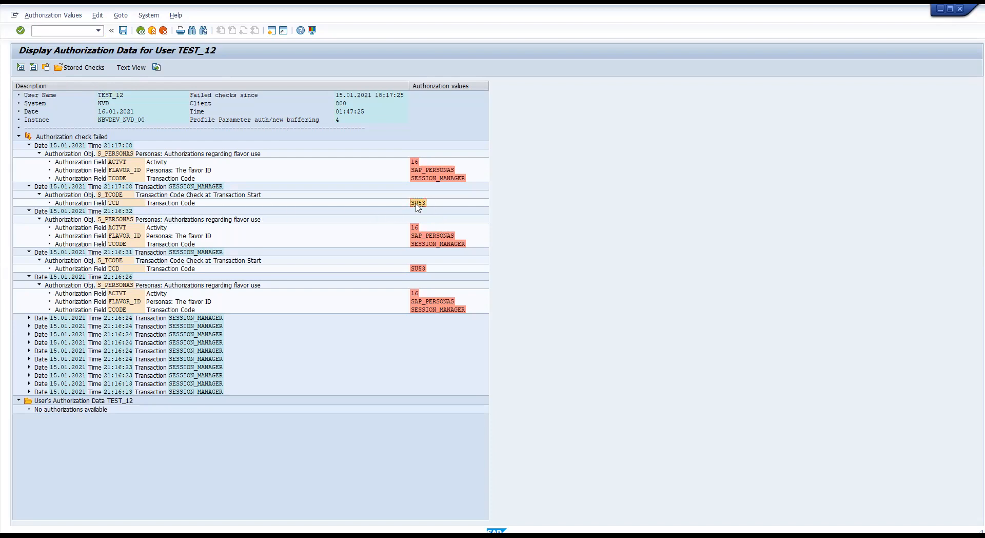
pyautogui.click(420, 170)
pyautogui.click(421, 203)
pyautogui.click(140, 228)
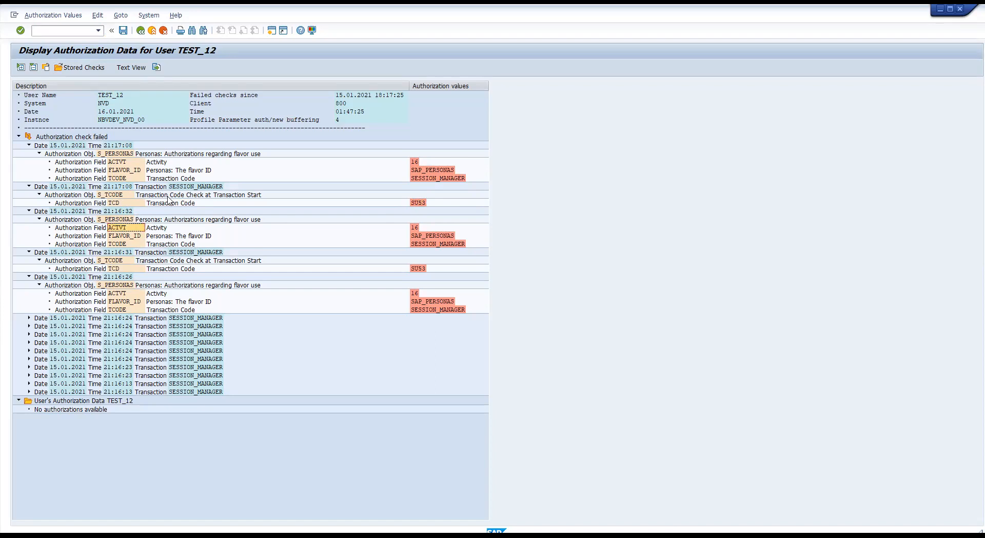